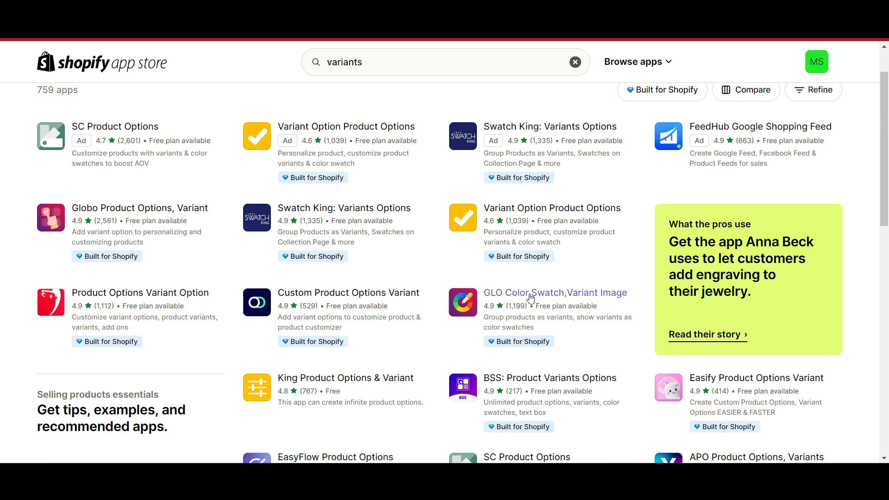
Open the GLO Color Swatch,Variant Image app listing and examine its features and merchant reviews
{"action": "left_click", "coordinate": [555, 295]}
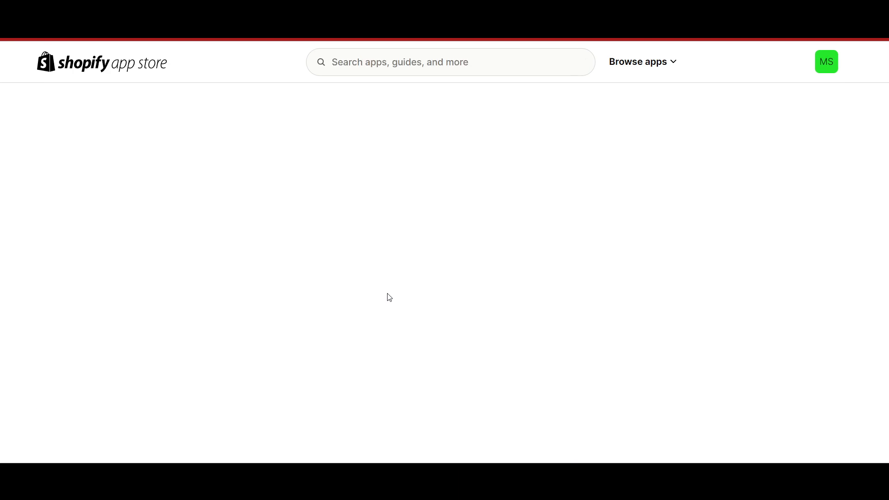
{"action": "scroll", "coordinate": [172, 361], "scroll_direction": "down", "scroll_amount": 6}
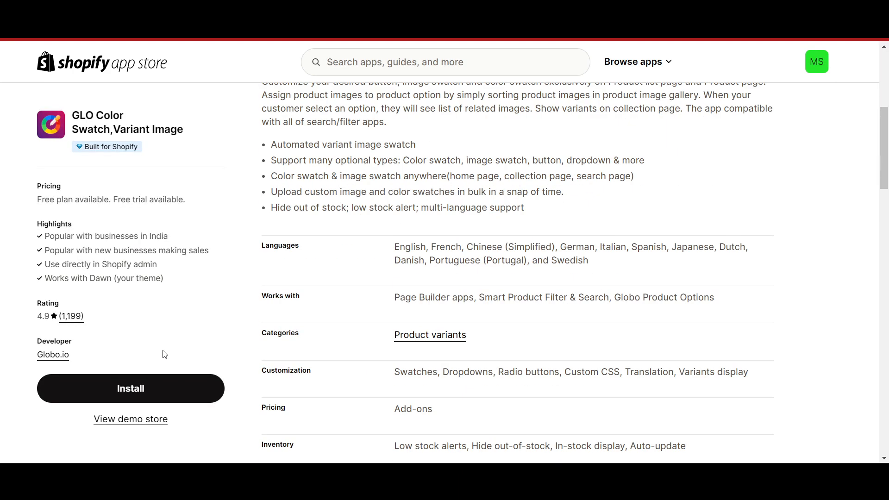
{"action": "left_click", "coordinate": [71, 316]}
{"action": "scroll", "coordinate": [412, 295], "scroll_direction": "down", "scroll_amount": 3}
{"action": "scroll", "coordinate": [430, 305], "scroll_direction": "up", "scroll_amount": 14}
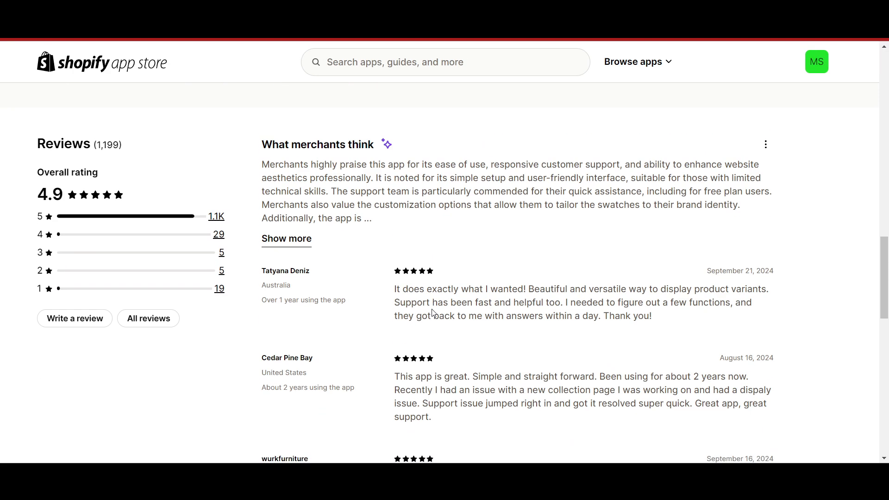
{"action": "scroll", "coordinate": [432, 313], "scroll_direction": "up", "scroll_amount": 4}
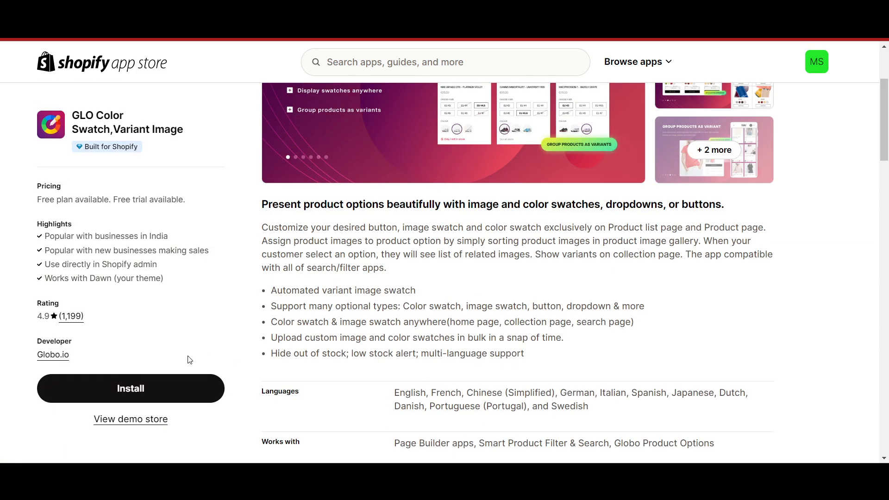
Open the app's demo store and examine the swatch, stock alert and product group feature examples on its home page
{"action": "left_click", "coordinate": [130, 420]}
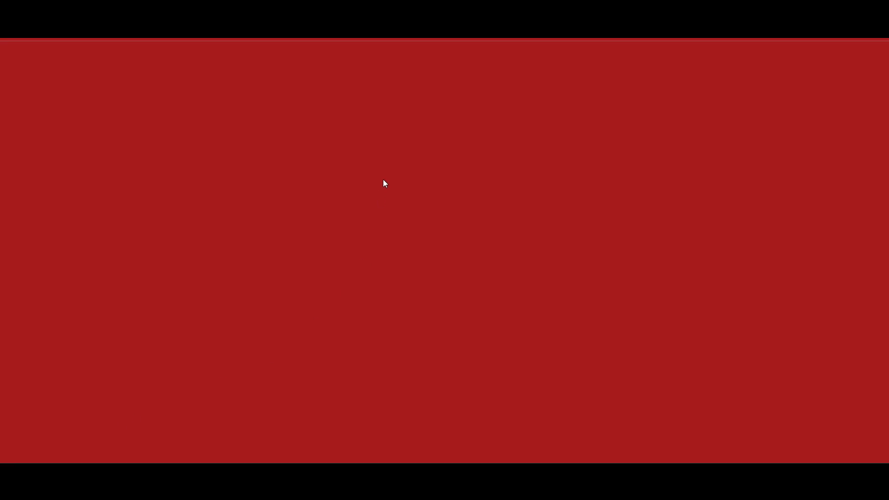
{"action": "scroll", "coordinate": [418, 317], "scroll_direction": "down", "scroll_amount": 3}
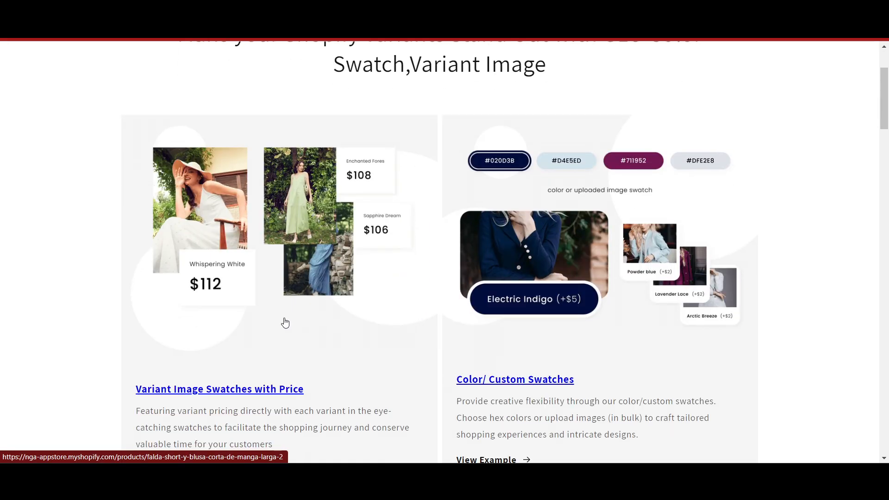
{"action": "scroll", "coordinate": [277, 305], "scroll_direction": "down", "scroll_amount": 10}
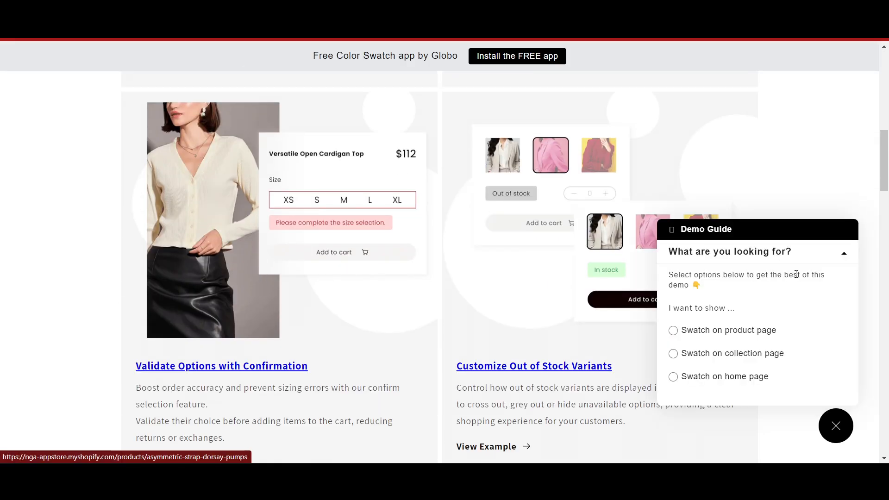
{"action": "left_click", "coordinate": [844, 254]}
{"action": "scroll", "coordinate": [630, 303], "scroll_direction": "up", "scroll_amount": 5}
{"action": "scroll", "coordinate": [631, 304], "scroll_direction": "up", "scroll_amount": 5}
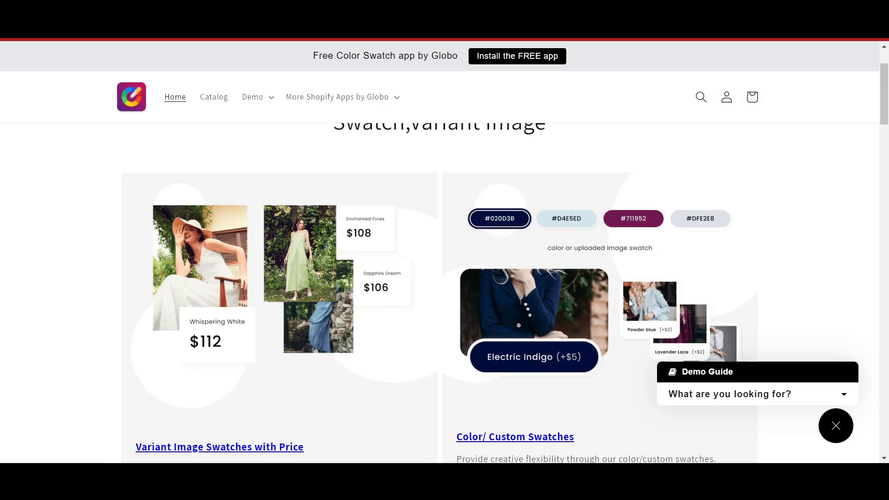
{"action": "scroll", "coordinate": [303, 258], "scroll_direction": "down", "scroll_amount": 5}
{"action": "scroll", "coordinate": [315, 255], "scroll_direction": "down", "scroll_amount": 7}
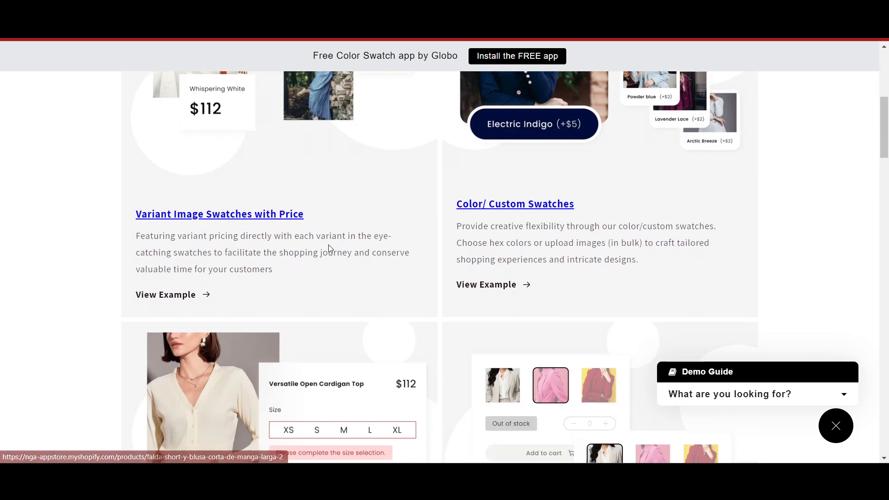
{"action": "scroll", "coordinate": [348, 232], "scroll_direction": "up", "scroll_amount": 3}
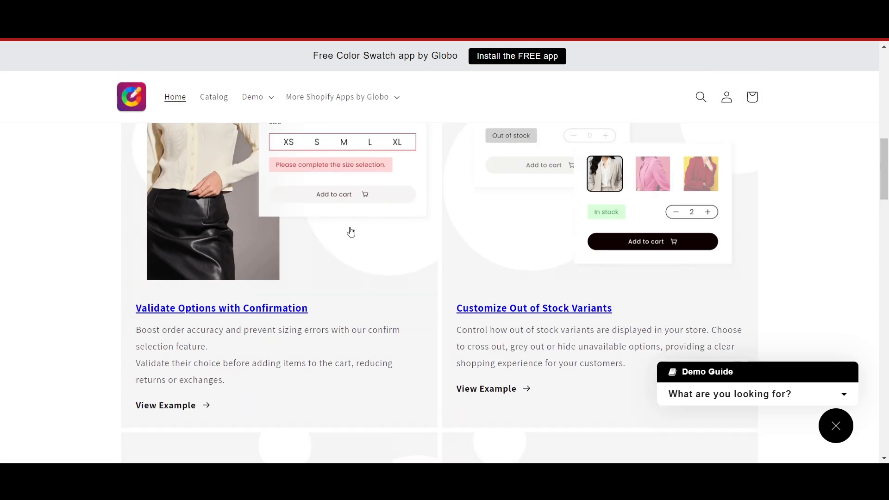
{"action": "scroll", "coordinate": [363, 301], "scroll_direction": "down", "scroll_amount": 6}
{"action": "scroll", "coordinate": [365, 297], "scroll_direction": "down", "scroll_amount": 4}
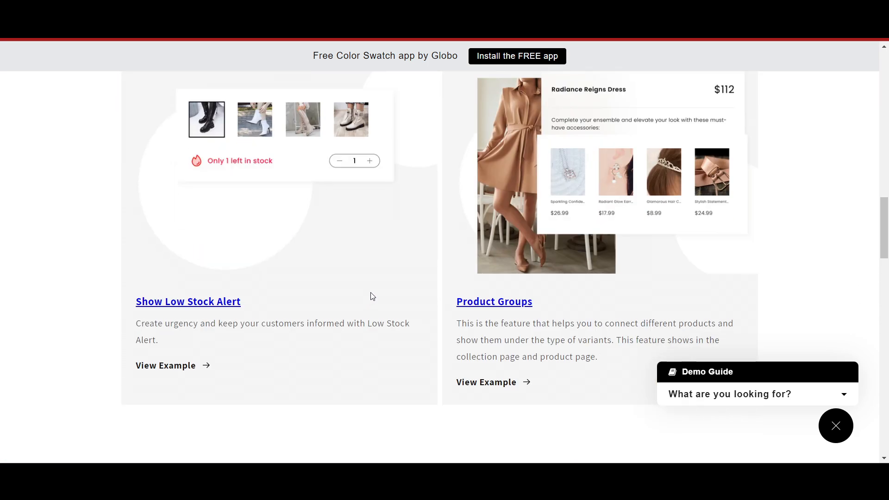
{"action": "scroll", "coordinate": [460, 280], "scroll_direction": "up", "scroll_amount": 20}
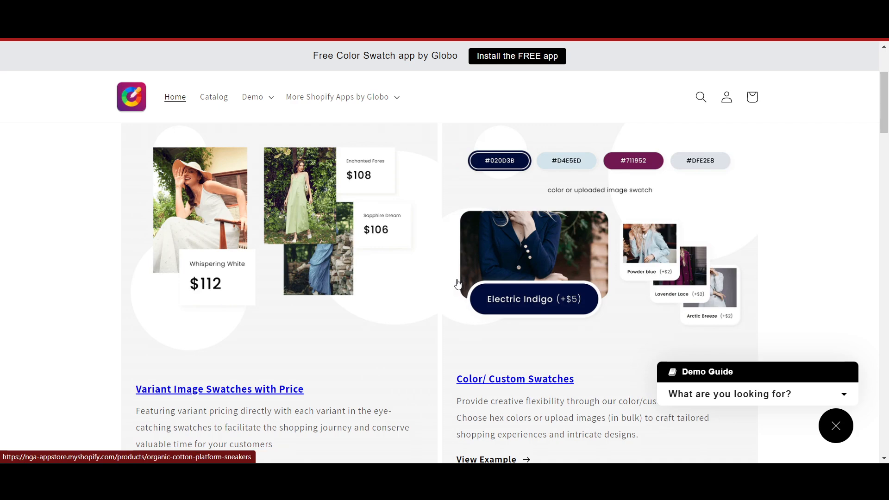
{"action": "scroll", "coordinate": [415, 269], "scroll_direction": "down", "scroll_amount": 6}
{"action": "scroll", "coordinate": [412, 269], "scroll_direction": "up", "scroll_amount": 6}
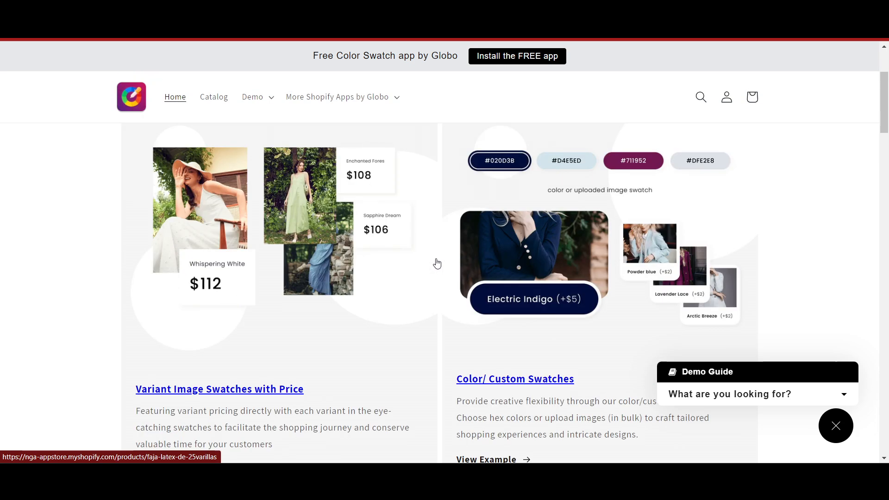
Open the Color/ Custom Swatches demo product, examine its variant swatches and collapse the Demo Guide questions
{"action": "left_click", "coordinate": [525, 383]}
{"action": "scroll", "coordinate": [574, 307], "scroll_direction": "down", "scroll_amount": 2}
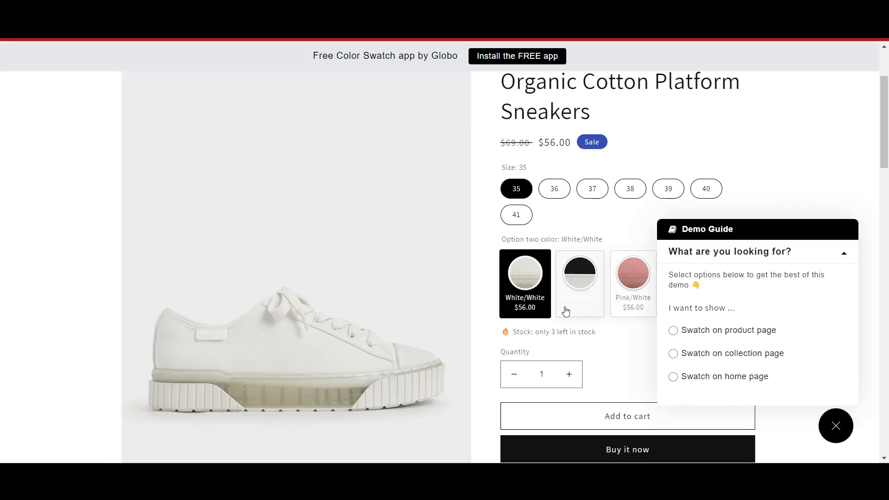
{"action": "left_click", "coordinate": [844, 257]}
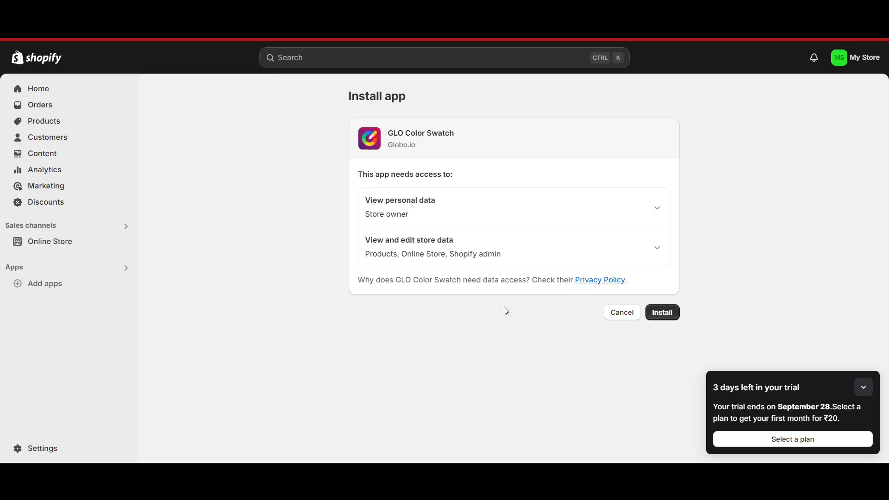
Install GLO Color Swatch in the store and continue with the free plan, declining the premium trial offer
{"action": "left_click", "coordinate": [659, 311]}
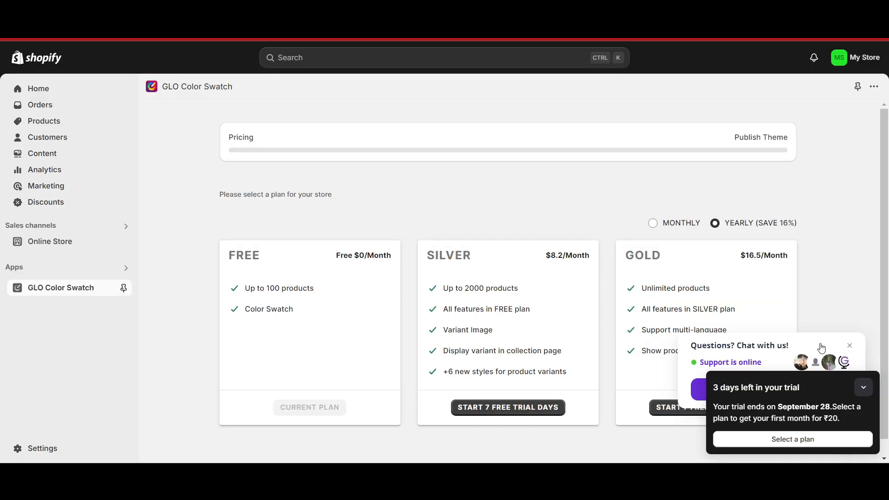
{"action": "scroll", "coordinate": [266, 268], "scroll_direction": "down", "scroll_amount": 1}
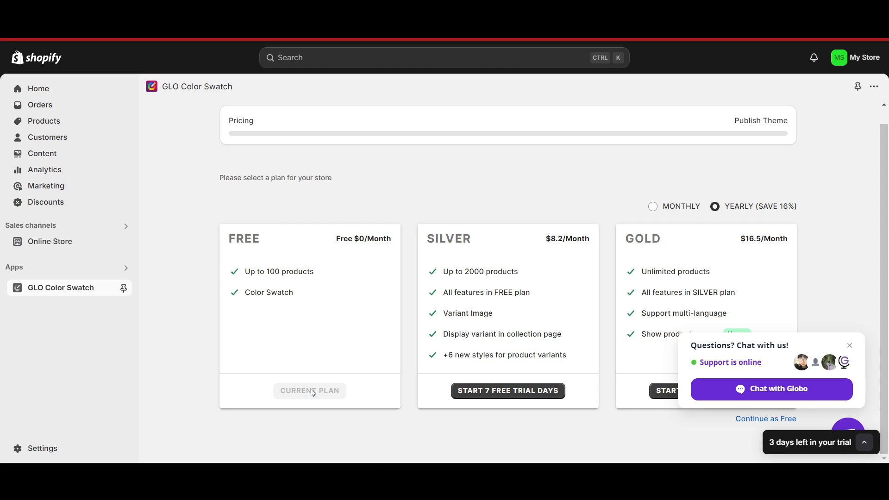
{"action": "left_click", "coordinate": [850, 345]}
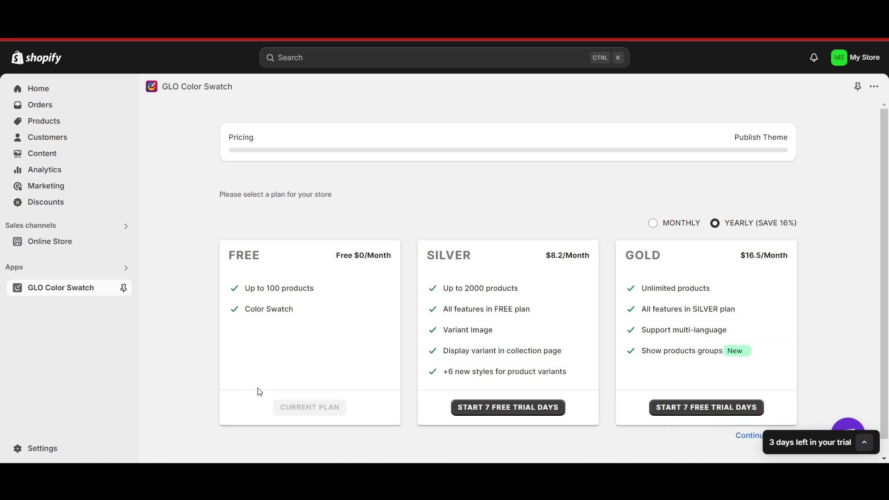
{"action": "scroll", "coordinate": [394, 376], "scroll_direction": "down", "scroll_amount": 1}
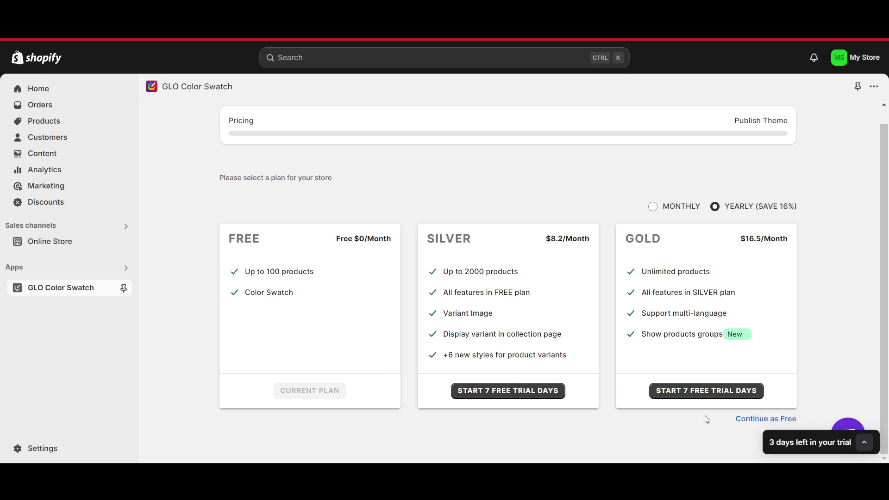
{"action": "left_click", "coordinate": [747, 419]}
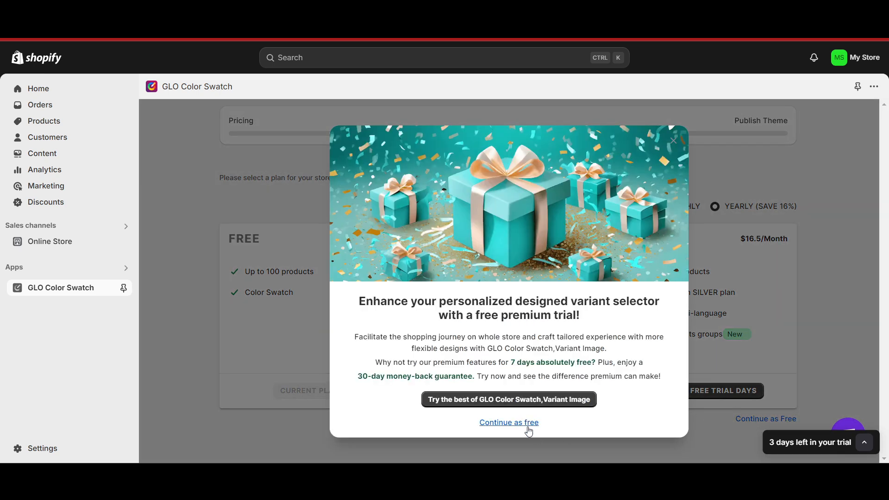
{"action": "left_click", "coordinate": [509, 423]}
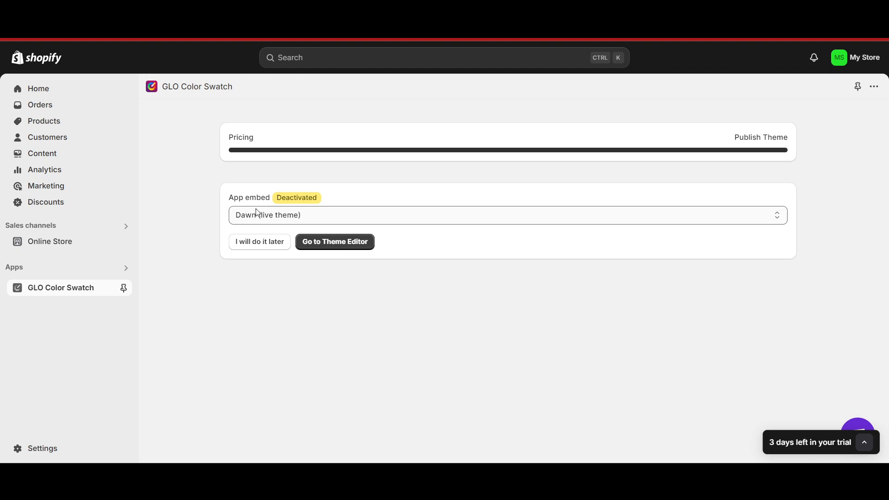
Choose the how-to-make-a-luxury-shopify-website-step-by-st theme for the app embed and save the Globo Color Swatch embed in the theme editor
{"action": "left_click", "coordinate": [291, 216]}
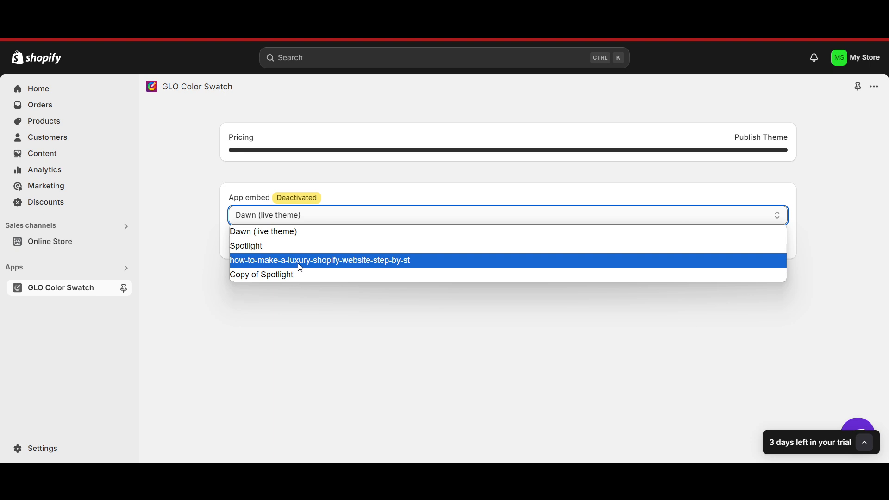
{"action": "left_click", "coordinate": [320, 262]}
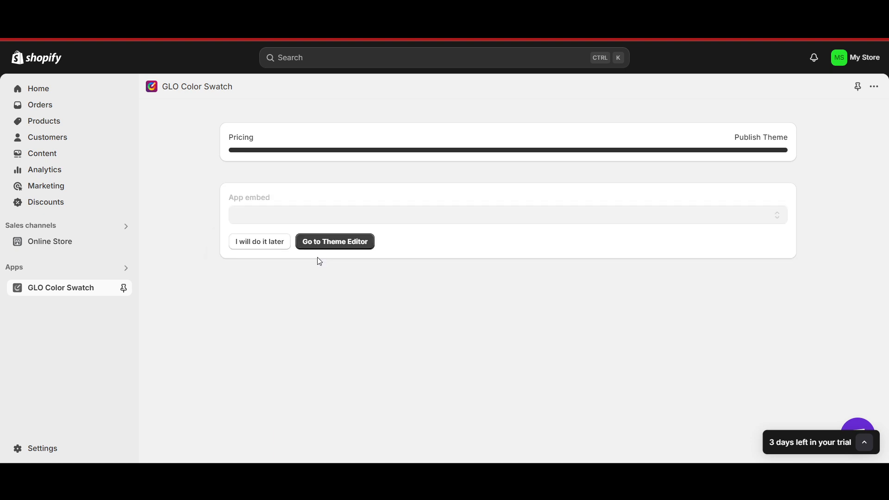
{"action": "left_click", "coordinate": [343, 245]}
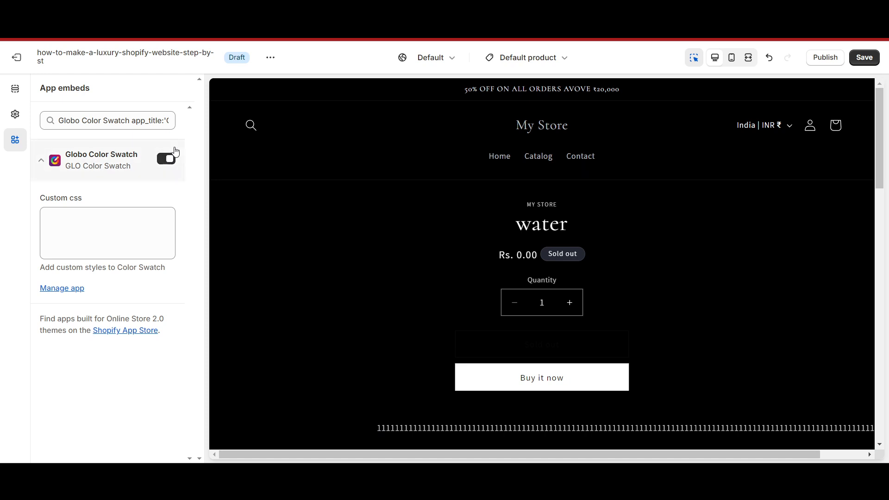
{"action": "left_click", "coordinate": [864, 57]}
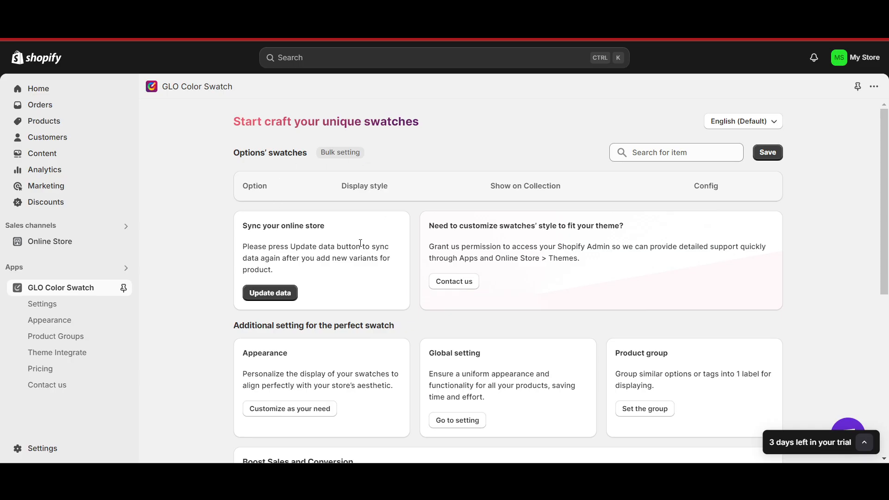
Look over the app's swatch dashboard and update its data to sync with the online store
{"action": "scroll", "coordinate": [341, 288], "scroll_direction": "down", "scroll_amount": 1}
{"action": "scroll", "coordinate": [341, 288], "scroll_direction": "up", "scroll_amount": 1}
{"action": "scroll", "coordinate": [374, 277], "scroll_direction": "down", "scroll_amount": 7}
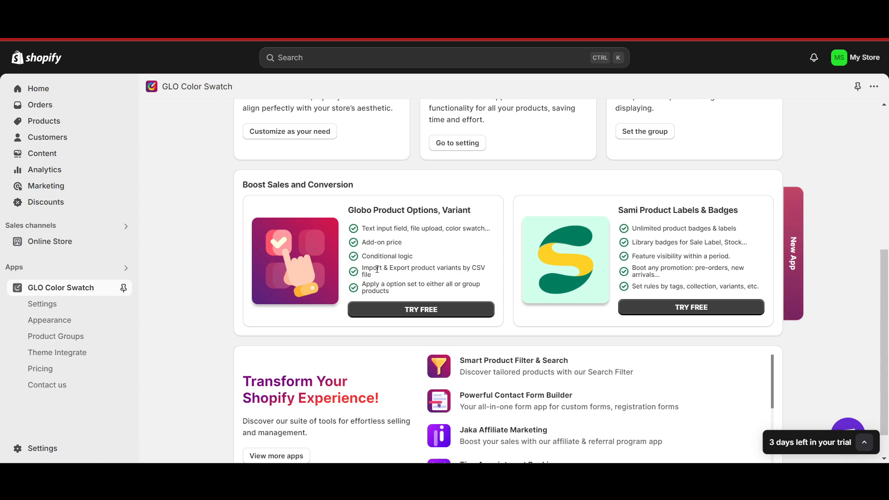
{"action": "scroll", "coordinate": [373, 317], "scroll_direction": "up", "scroll_amount": 6}
{"action": "scroll", "coordinate": [373, 318], "scroll_direction": "down", "scroll_amount": 4}
{"action": "scroll", "coordinate": [373, 319], "scroll_direction": "up", "scroll_amount": 5}
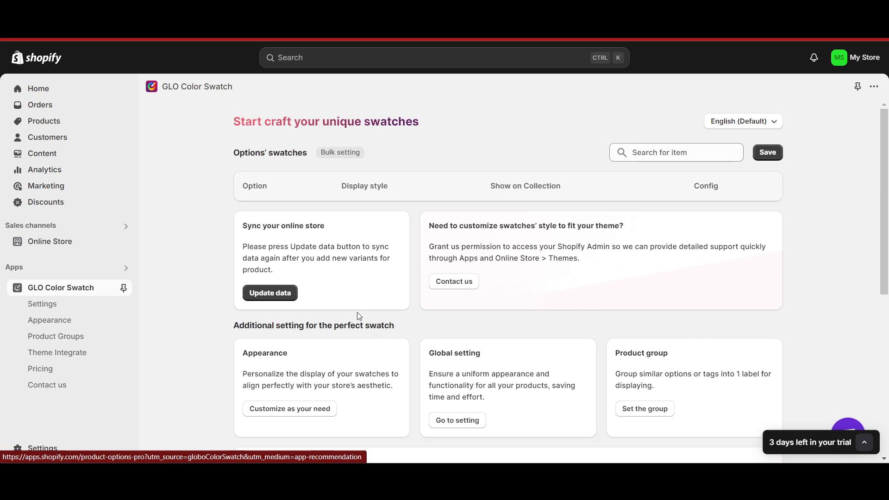
{"action": "left_click", "coordinate": [271, 295]}
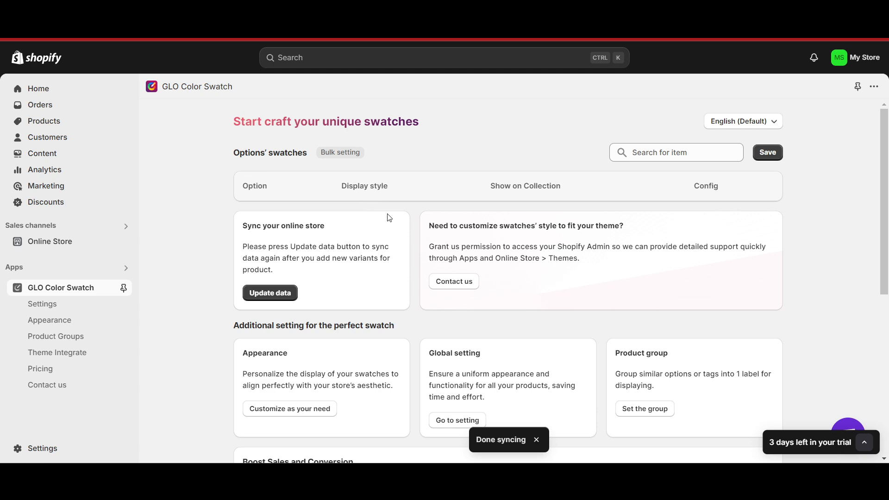
{"action": "scroll", "coordinate": [448, 413], "scroll_direction": "down", "scroll_amount": 2}
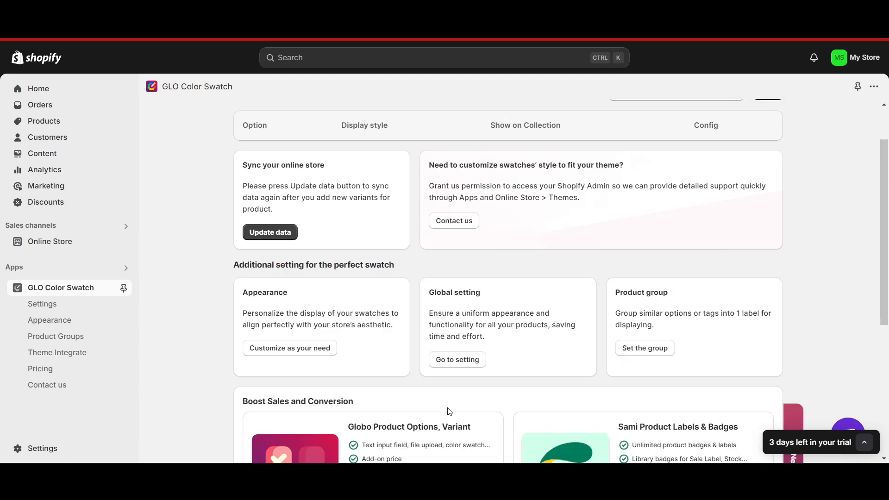
{"action": "scroll", "coordinate": [463, 403], "scroll_direction": "up", "scroll_amount": 2}
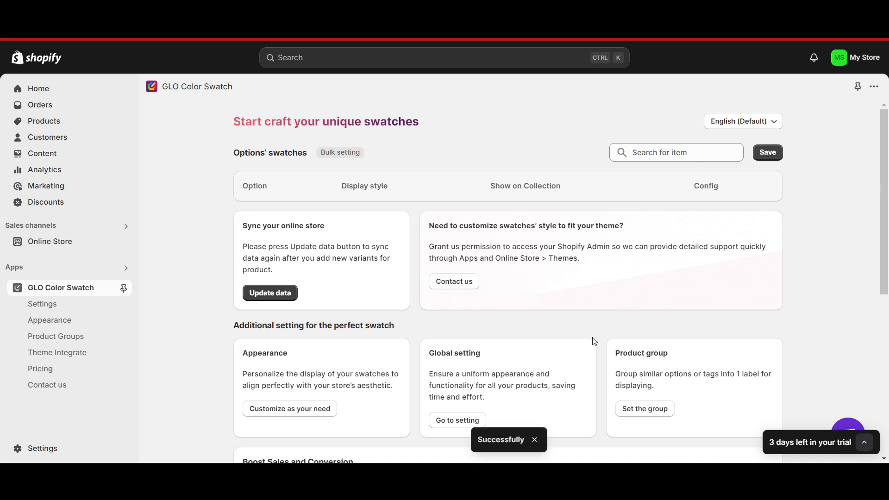
Open the setup page for the Swatch style in the app's Appearance settings
{"action": "left_click", "coordinate": [56, 323]}
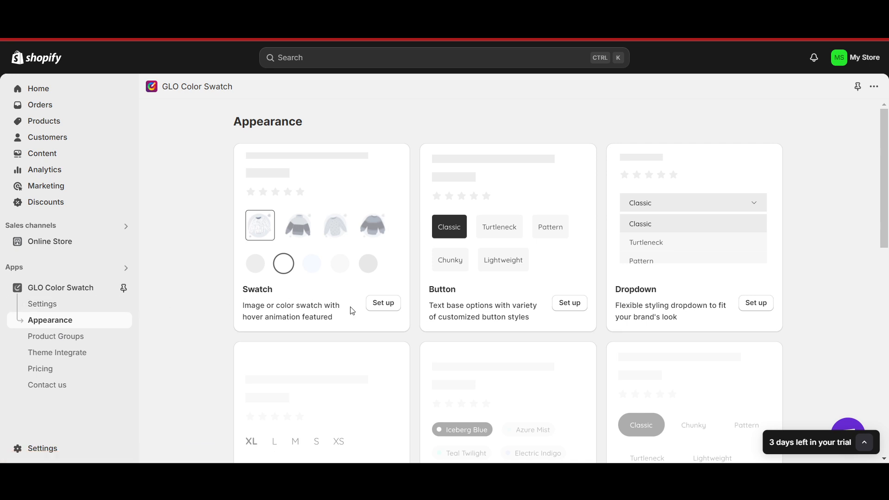
{"action": "scroll", "coordinate": [352, 309], "scroll_direction": "down", "scroll_amount": 3}
{"action": "scroll", "coordinate": [354, 311], "scroll_direction": "up", "scroll_amount": 3}
{"action": "left_click", "coordinate": [383, 303]}
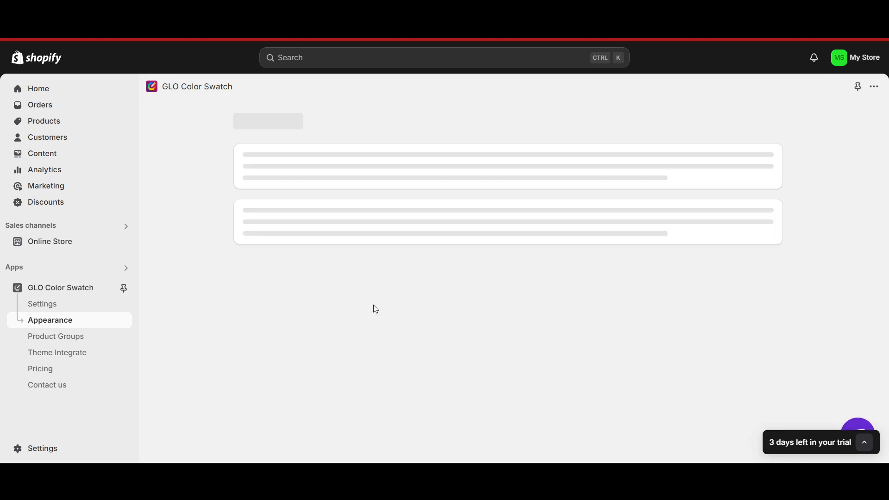
Set the swatch size to 60 px, the border thickness to 1 px and the spacing to 18 px
{"action": "scroll", "coordinate": [494, 317], "scroll_direction": "down", "scroll_amount": 2}
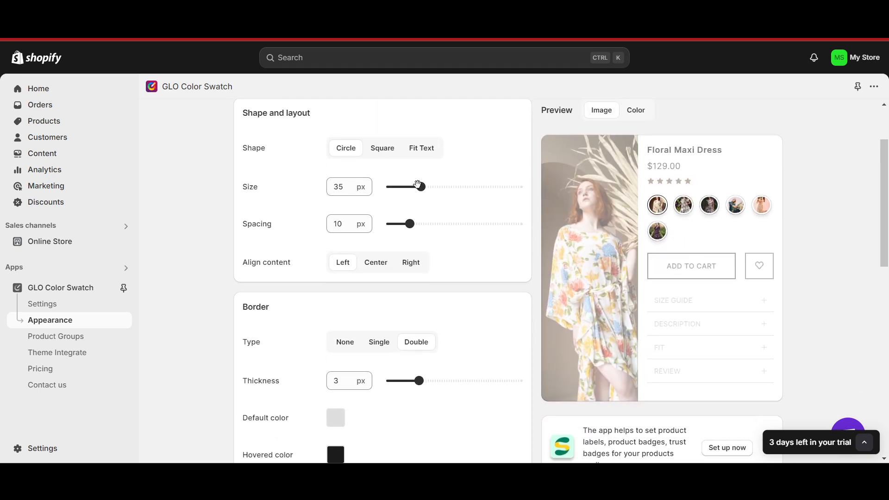
{"action": "left_click_drag", "start_coordinate": [421, 187], "coordinate": [458, 189]}
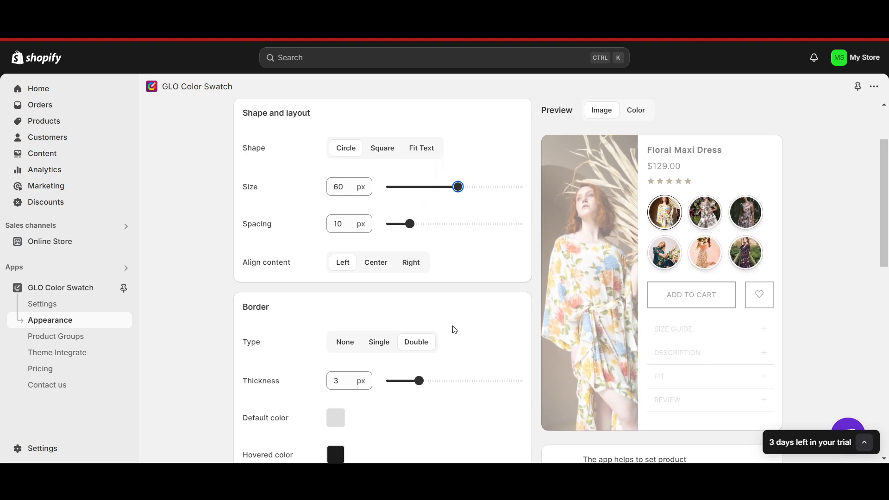
{"action": "left_click_drag", "start_coordinate": [419, 381], "coordinate": [390, 379]}
{"action": "scroll", "coordinate": [403, 301], "scroll_direction": "down", "scroll_amount": 1}
{"action": "left_click_drag", "start_coordinate": [410, 198], "coordinate": [430, 204]}
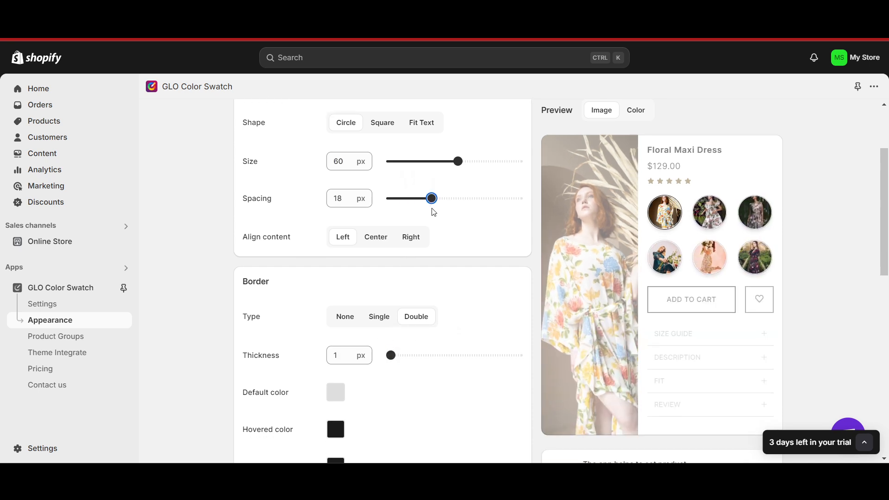
Try the Square and Fit Text shapes for the product page swatches, and return to Circle
{"action": "scroll", "coordinate": [425, 215], "scroll_direction": "up", "scroll_amount": 1}
{"action": "left_click", "coordinate": [381, 128]}
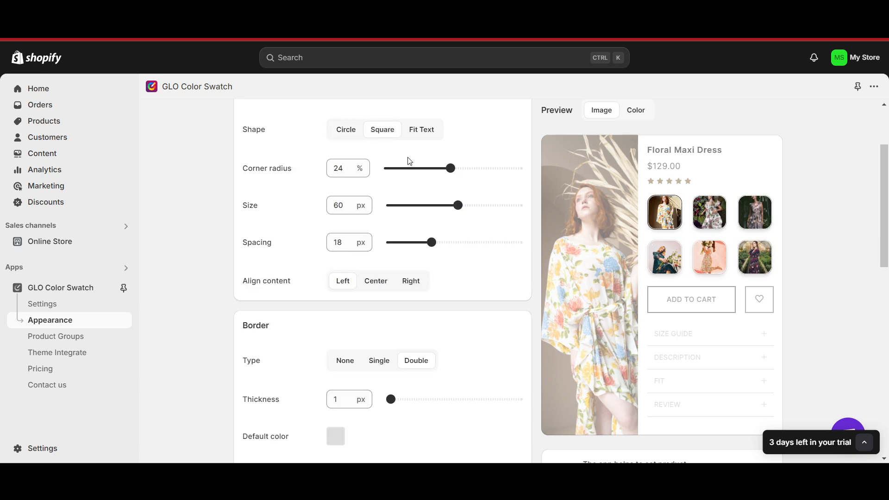
{"action": "left_click", "coordinate": [415, 129]}
{"action": "left_click", "coordinate": [344, 130]}
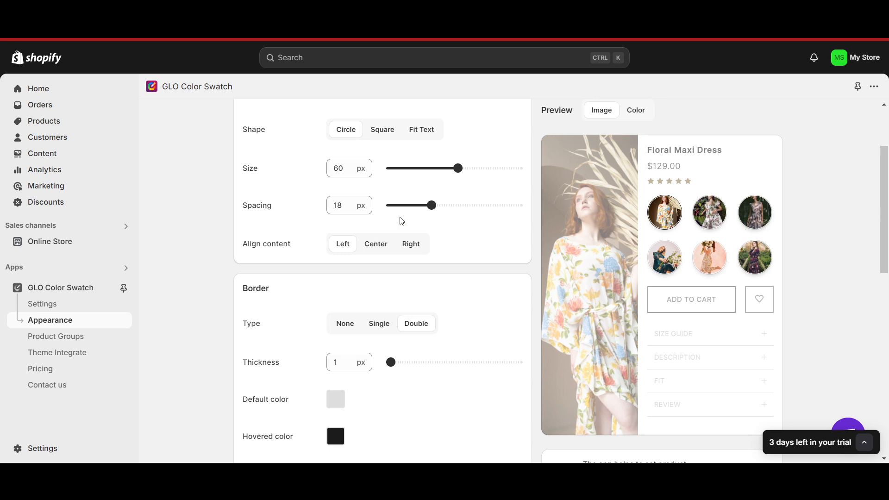
Try the Rotate right, Rotate left and Float down hover animations for the swatches, and settle on Float up
{"action": "scroll", "coordinate": [401, 221], "scroll_direction": "down", "scroll_amount": 4}
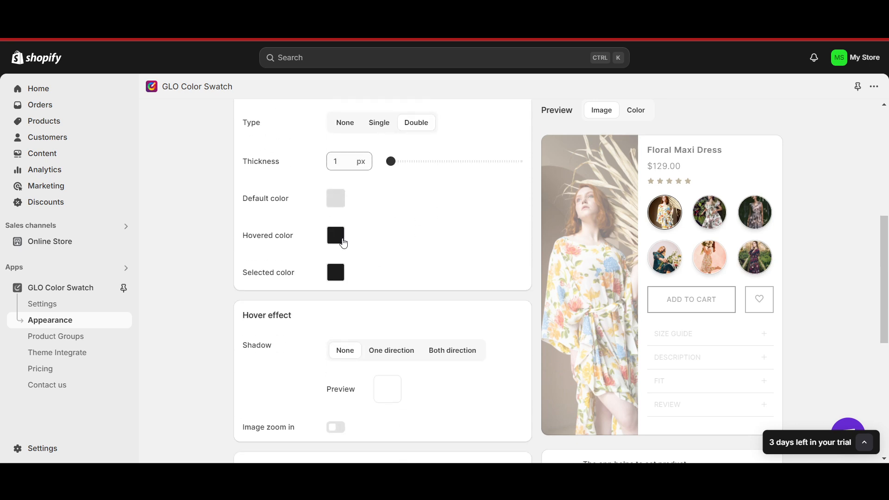
{"action": "scroll", "coordinate": [496, 312], "scroll_direction": "down", "scroll_amount": 5}
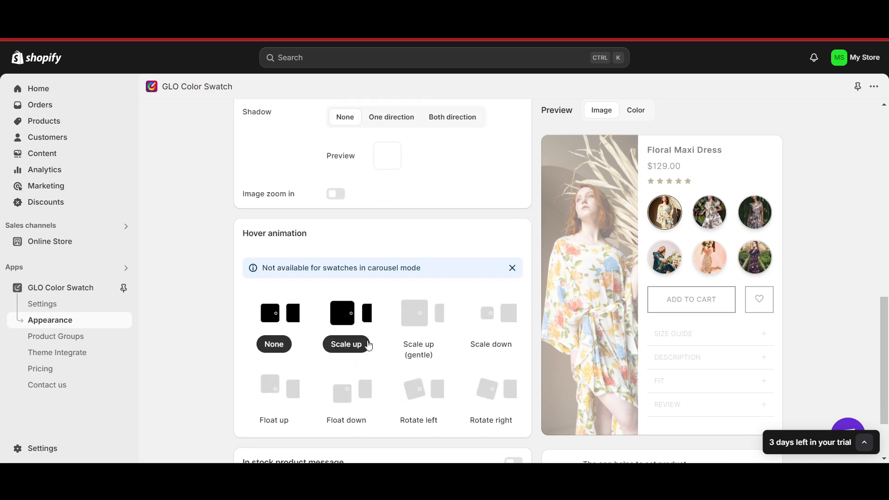
{"action": "left_click", "coordinate": [496, 389]}
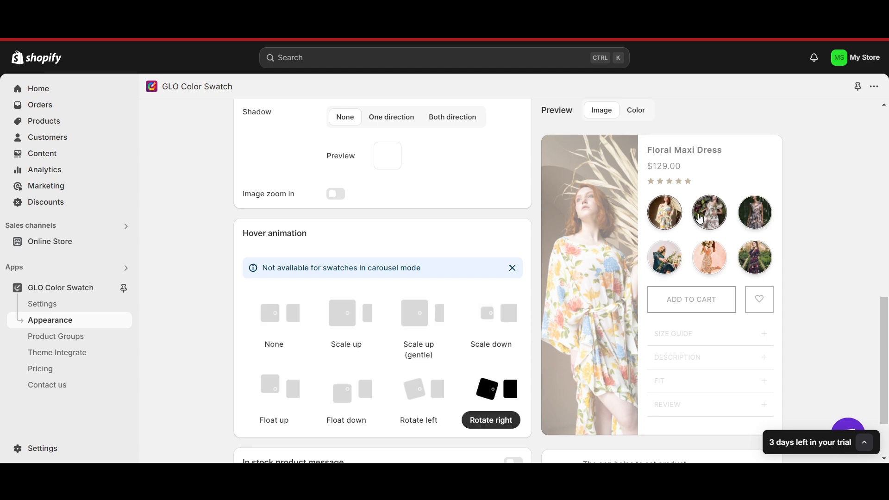
{"action": "left_click", "coordinate": [408, 401]}
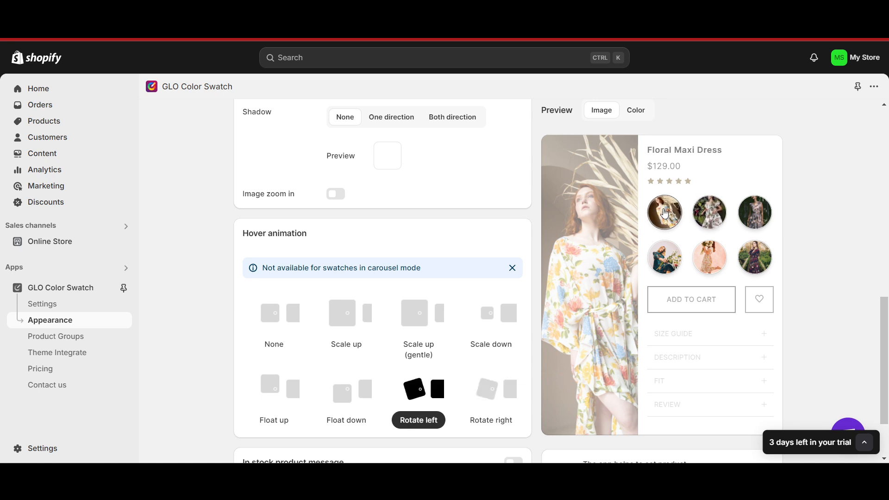
{"action": "left_click", "coordinate": [354, 387]}
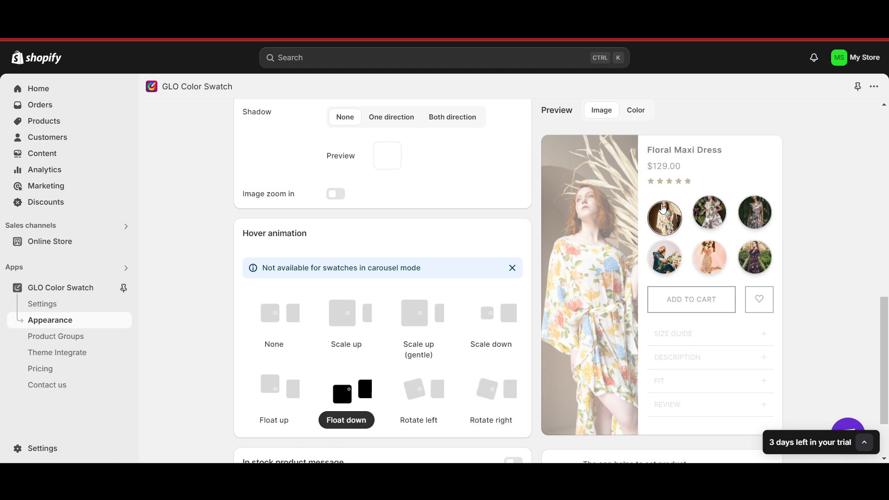
{"action": "left_click", "coordinate": [283, 390]}
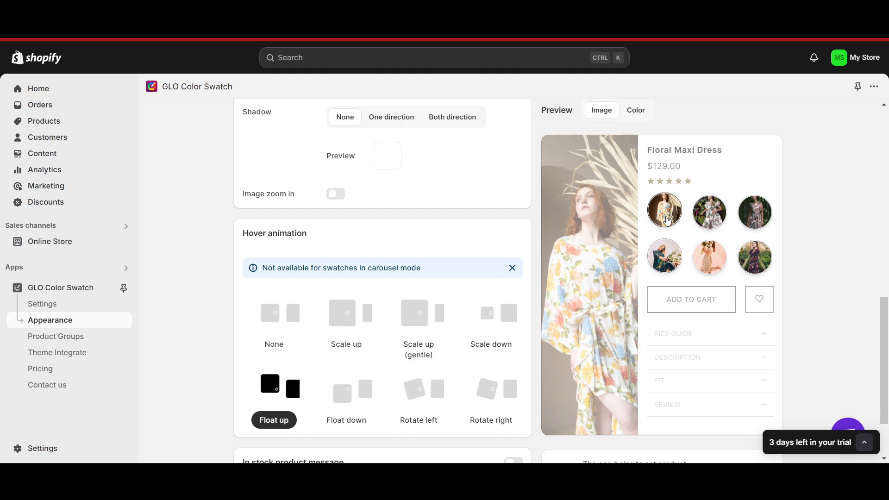
Compare the product page swatch preview in Color and Image modes
{"action": "scroll", "coordinate": [746, 367], "scroll_direction": "up", "scroll_amount": 10}
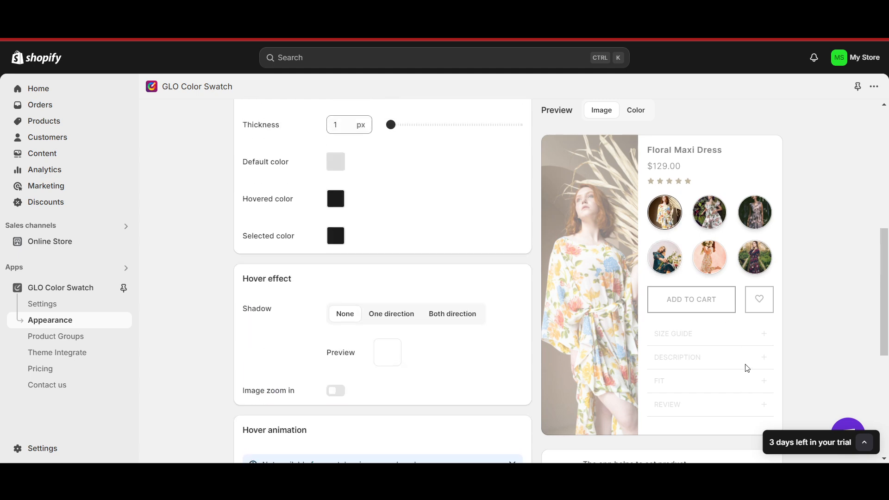
{"action": "left_click", "coordinate": [634, 200]}
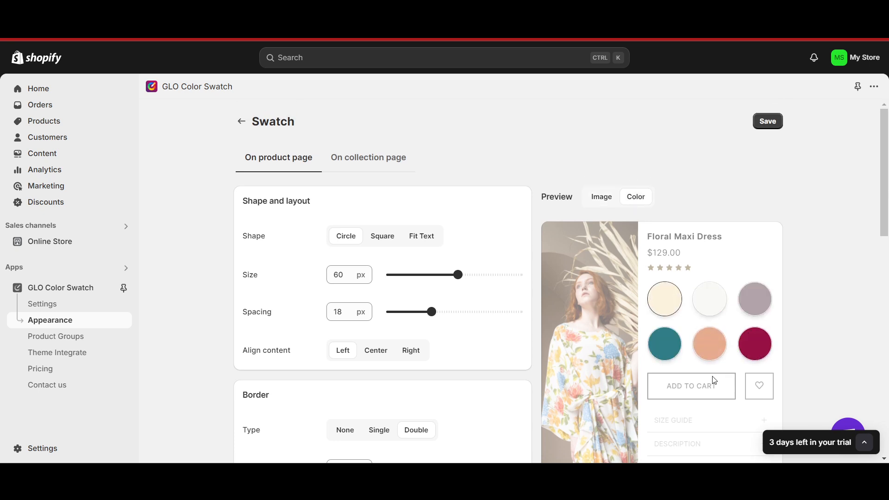
{"action": "left_click", "coordinate": [592, 202]}
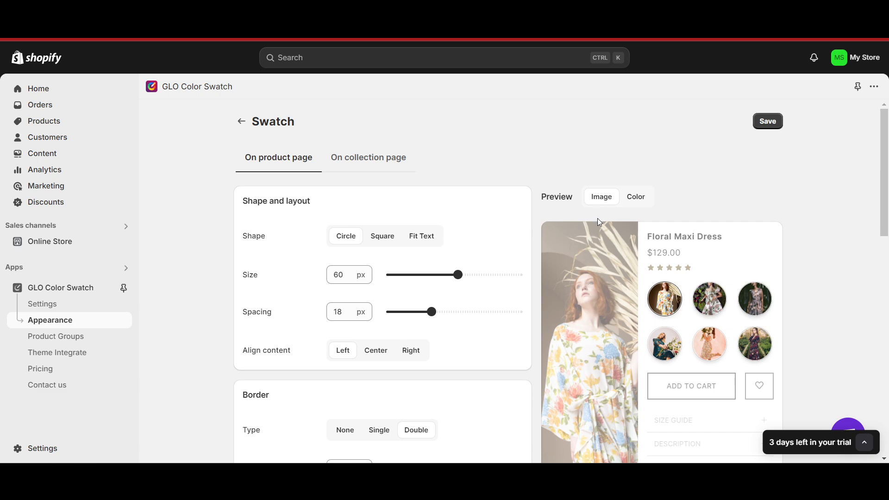
{"action": "left_click", "coordinate": [631, 203]}
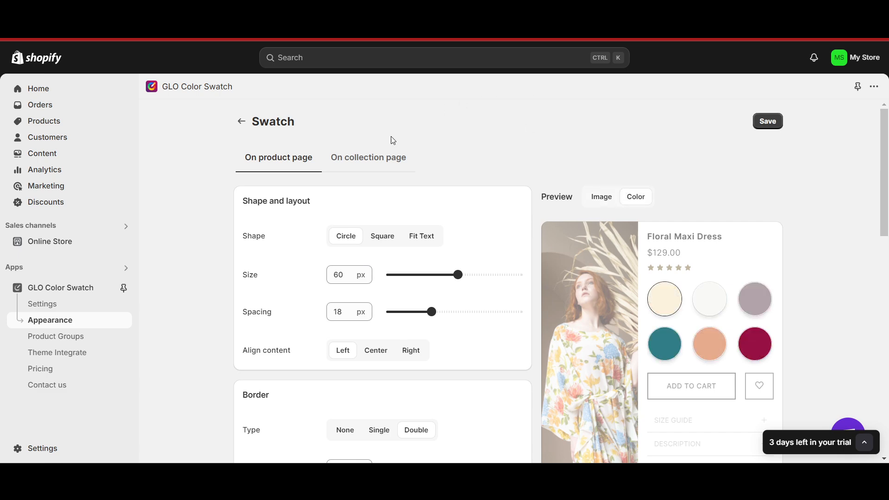
Look over the swatch settings for the collection page and return to those for the product page
{"action": "left_click", "coordinate": [370, 156]}
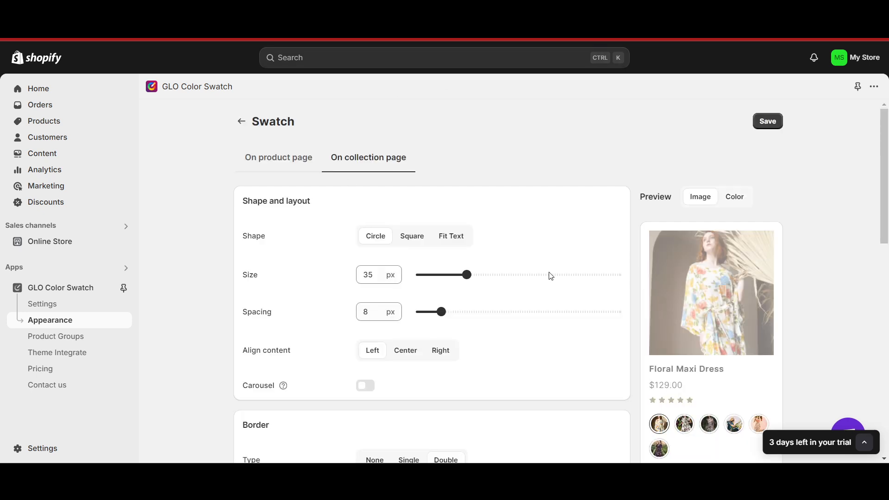
{"action": "scroll", "coordinate": [632, 396], "scroll_direction": "down", "scroll_amount": 3}
{"action": "scroll", "coordinate": [633, 396], "scroll_direction": "up", "scroll_amount": 3}
{"action": "left_click", "coordinate": [288, 162]}
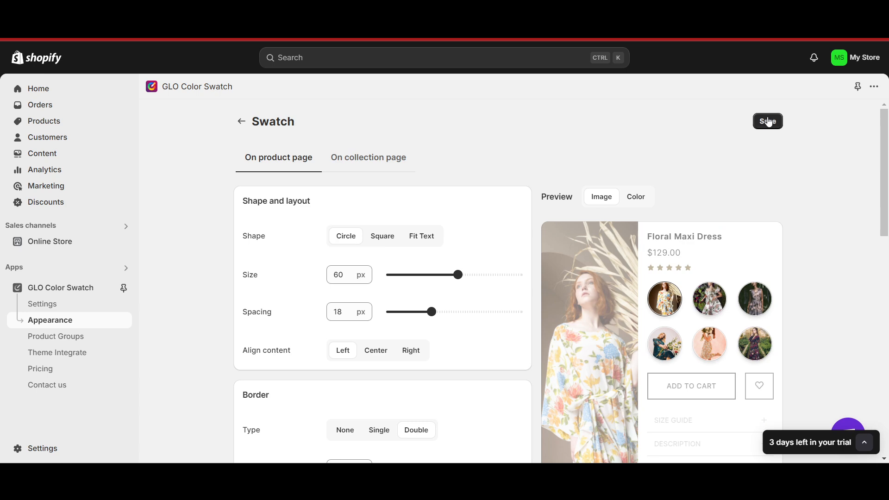
Save the Swatch style settings and look over the product page preview
{"action": "scroll", "coordinate": [558, 371], "scroll_direction": "down", "scroll_amount": 2}
{"action": "scroll", "coordinate": [481, 397], "scroll_direction": "up", "scroll_amount": 2}
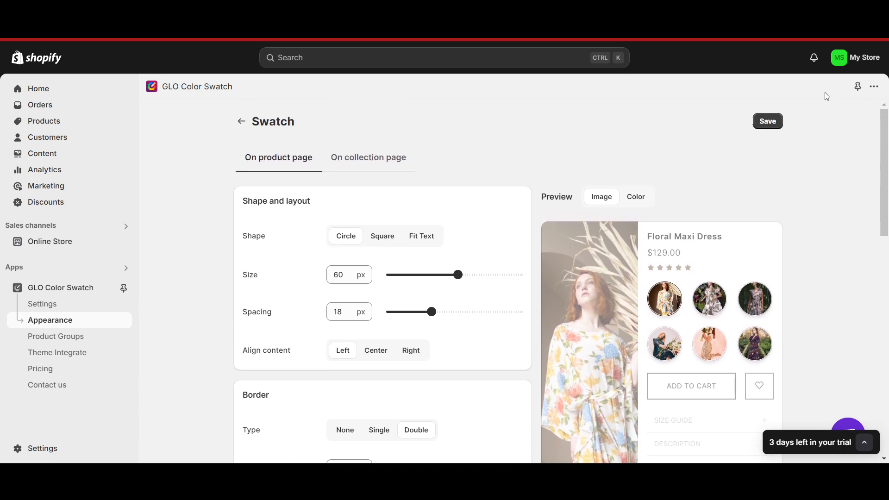
{"action": "left_click", "coordinate": [780, 120]}
{"action": "scroll", "coordinate": [740, 208], "scroll_direction": "down", "scroll_amount": 4}
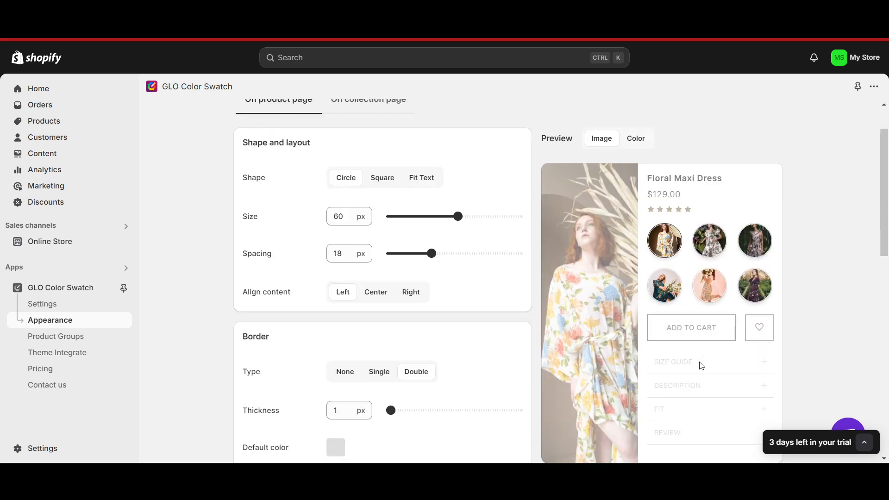
{"action": "scroll", "coordinate": [727, 278], "scroll_direction": "up", "scroll_amount": 4}
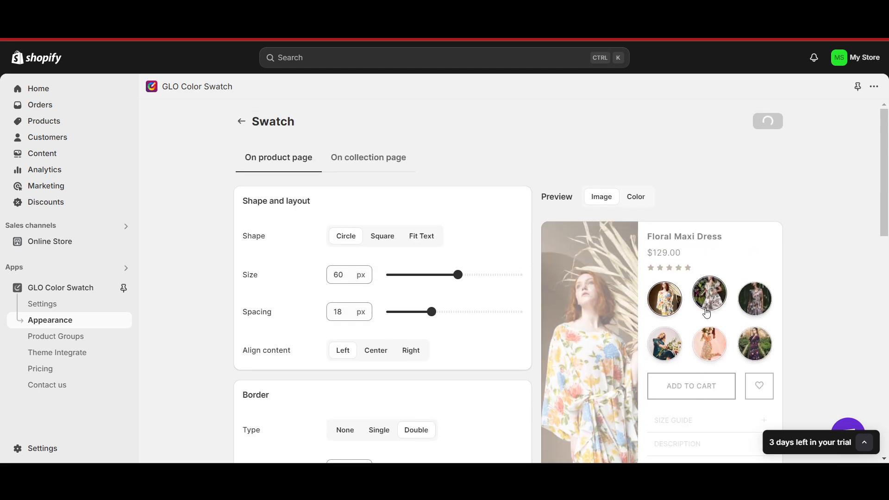